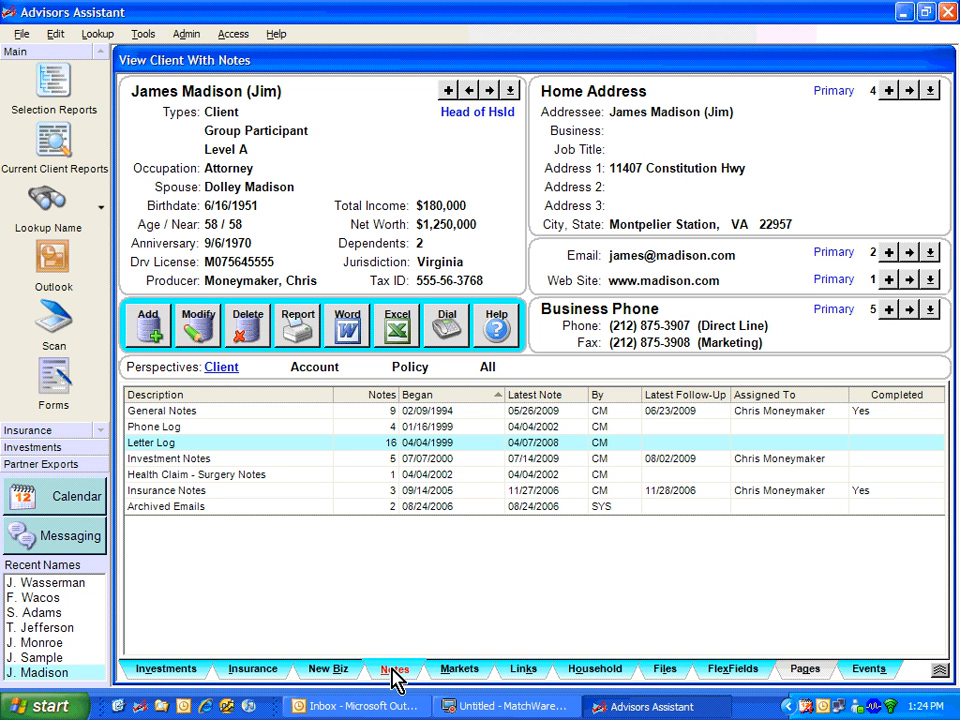
# Step: Scan a new document for the client and save it in the Application category with the description Fact Finder
pyautogui.click(55, 325)
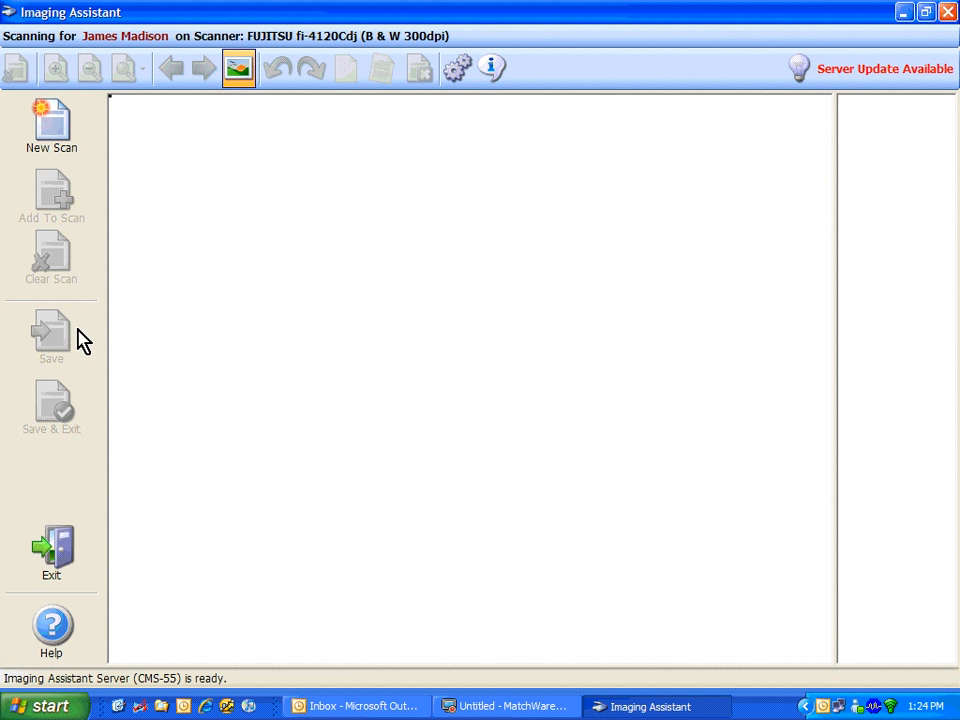
pyautogui.click(72, 140)
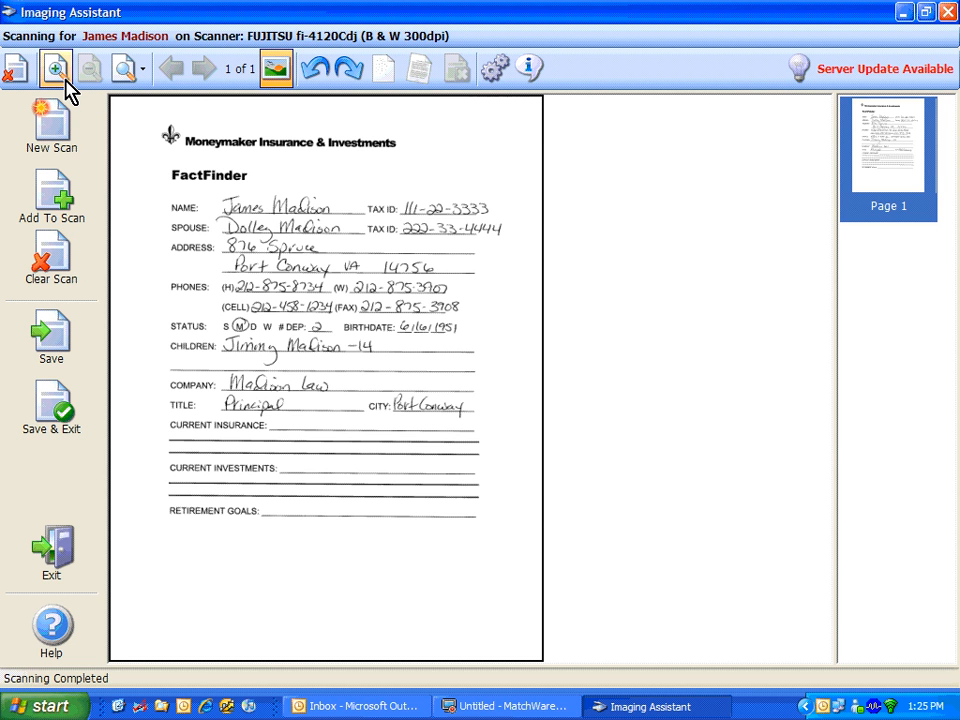
pyautogui.click(77, 418)
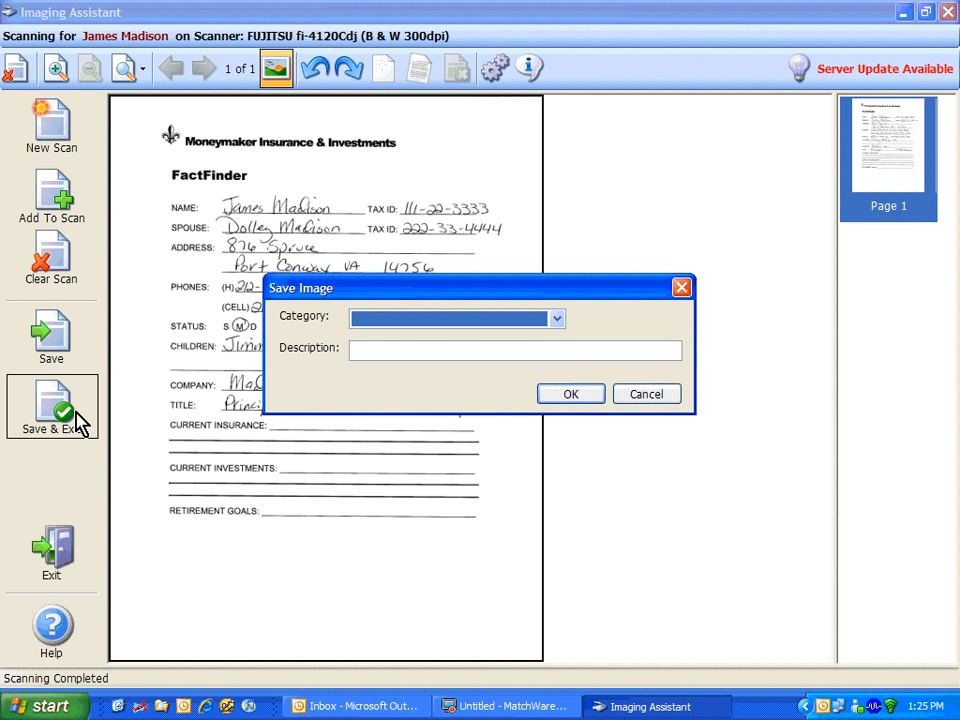
pyautogui.press('a')
pyautogui.press('Tab')
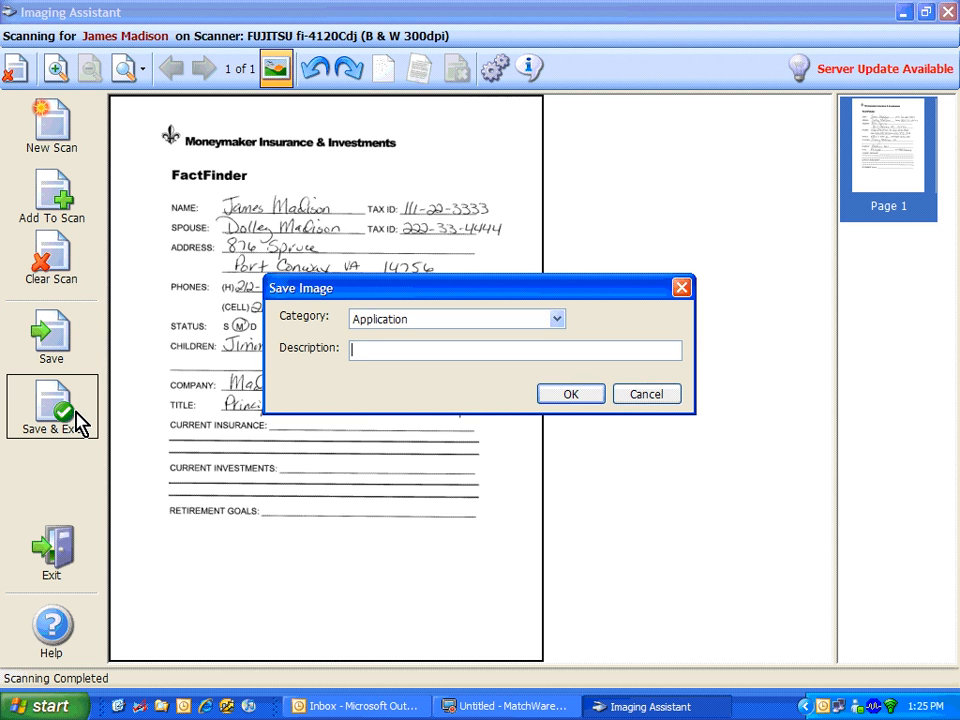
pyautogui.write('Fact Finder')
pyautogui.click(550, 398)
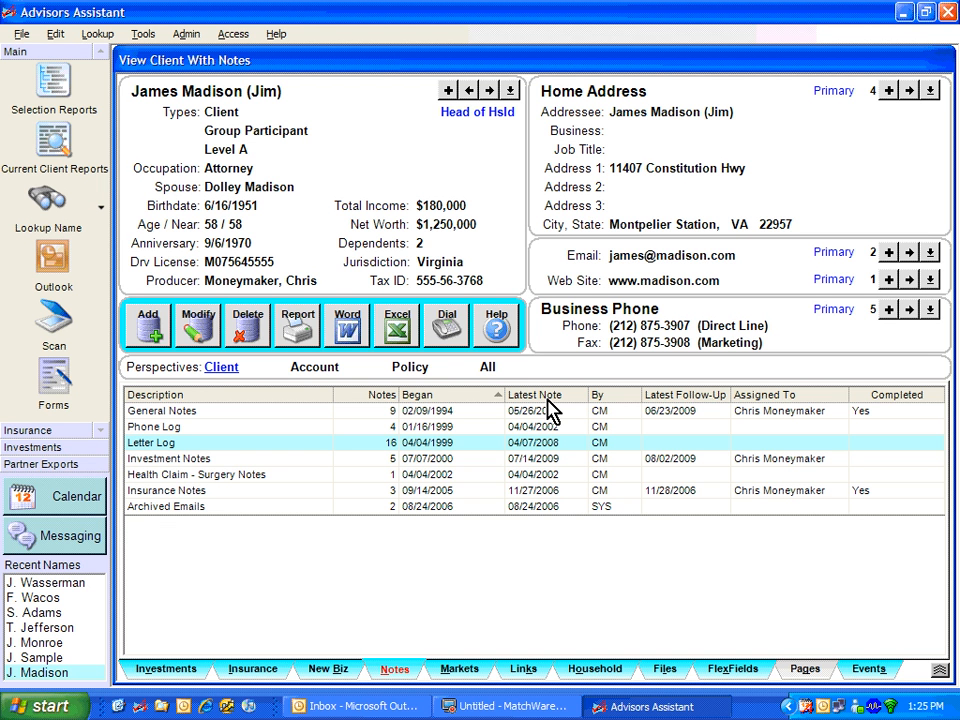
# Step: Show the client's files and open the Section 529 Education Fund account from the client's investment accounts
pyautogui.click(670, 677)
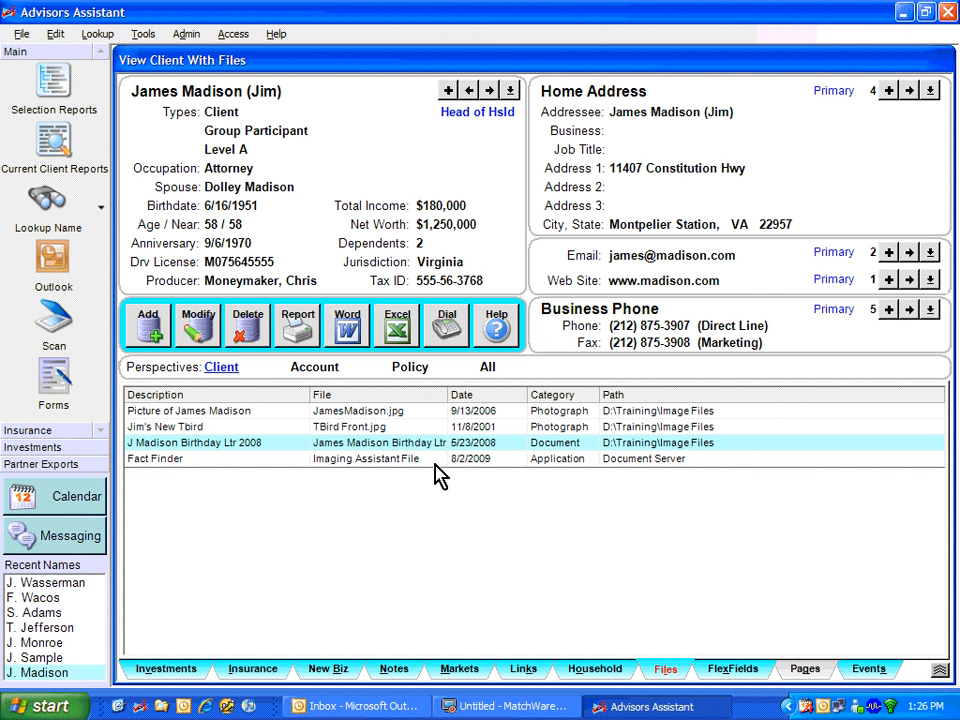
pyautogui.click(186, 676)
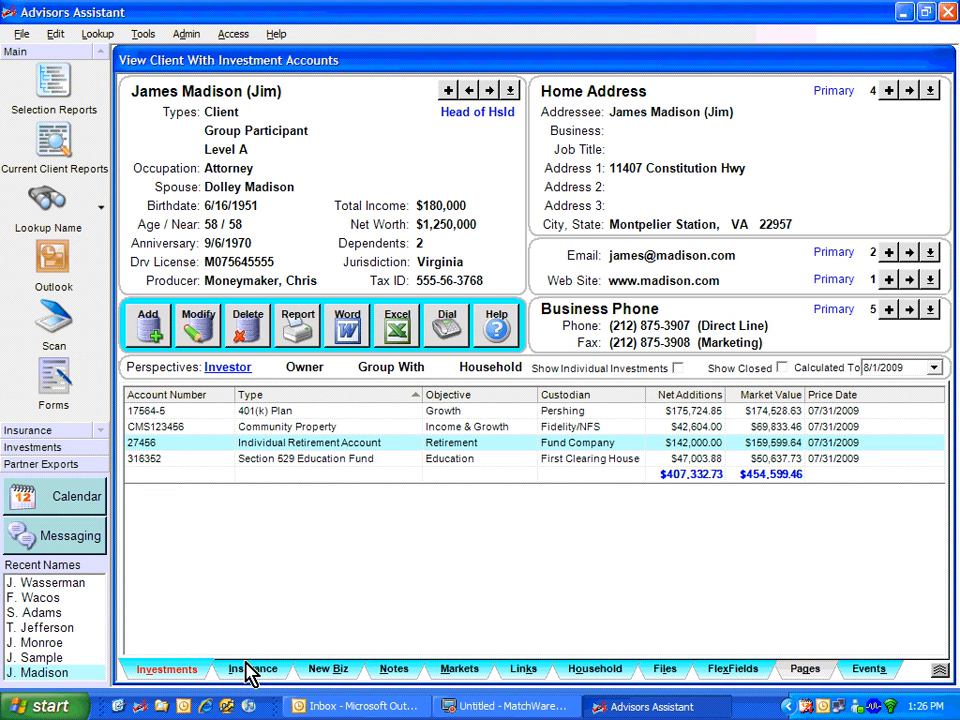
pyautogui.doubleClick(337, 459)
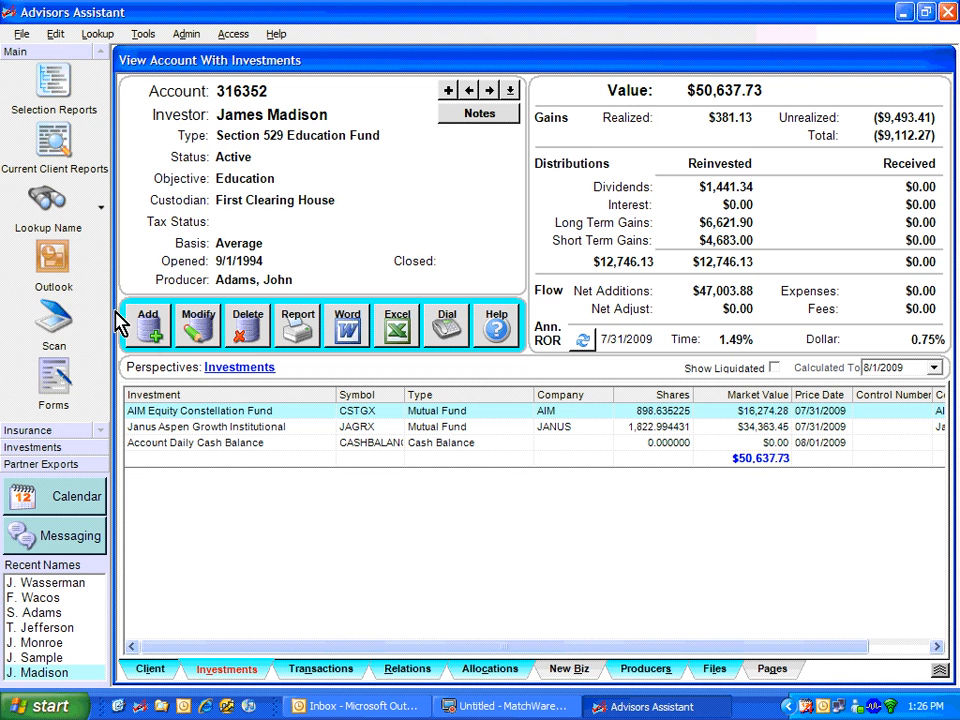
# Step: Scan a new document for the account and save it in the Application category with the description Auto Invest Form
pyautogui.click(84, 321)
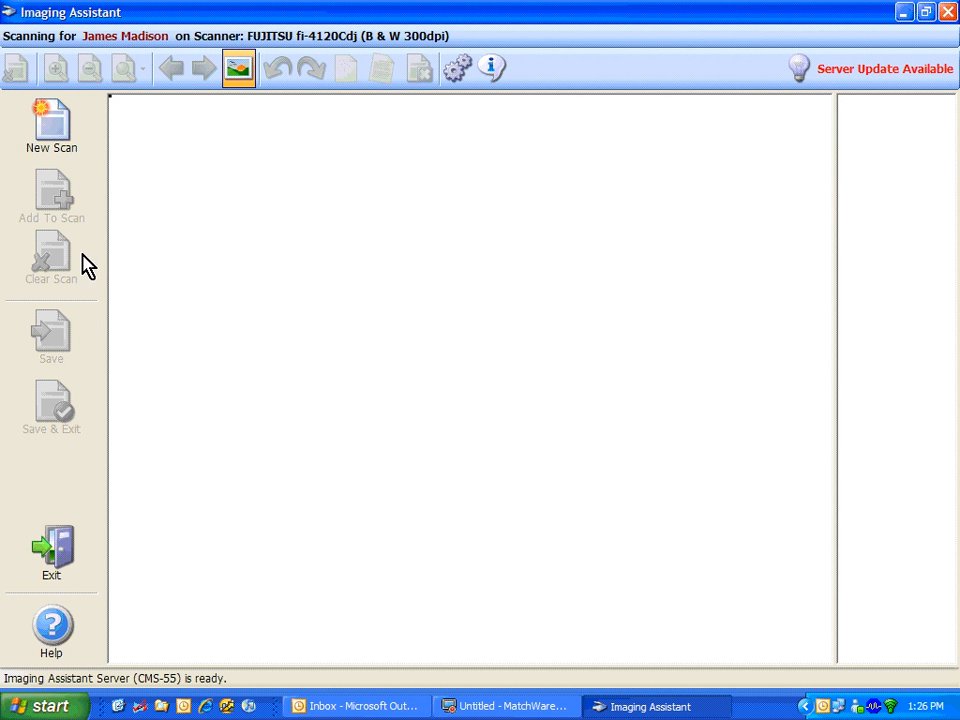
pyautogui.click(36, 140)
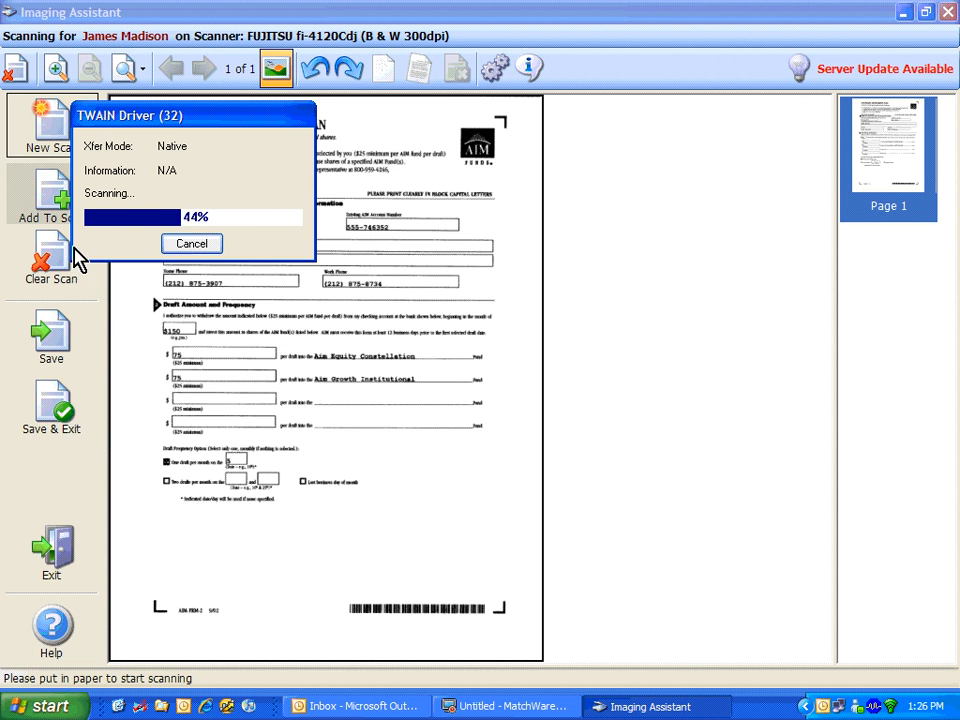
pyautogui.click(68, 425)
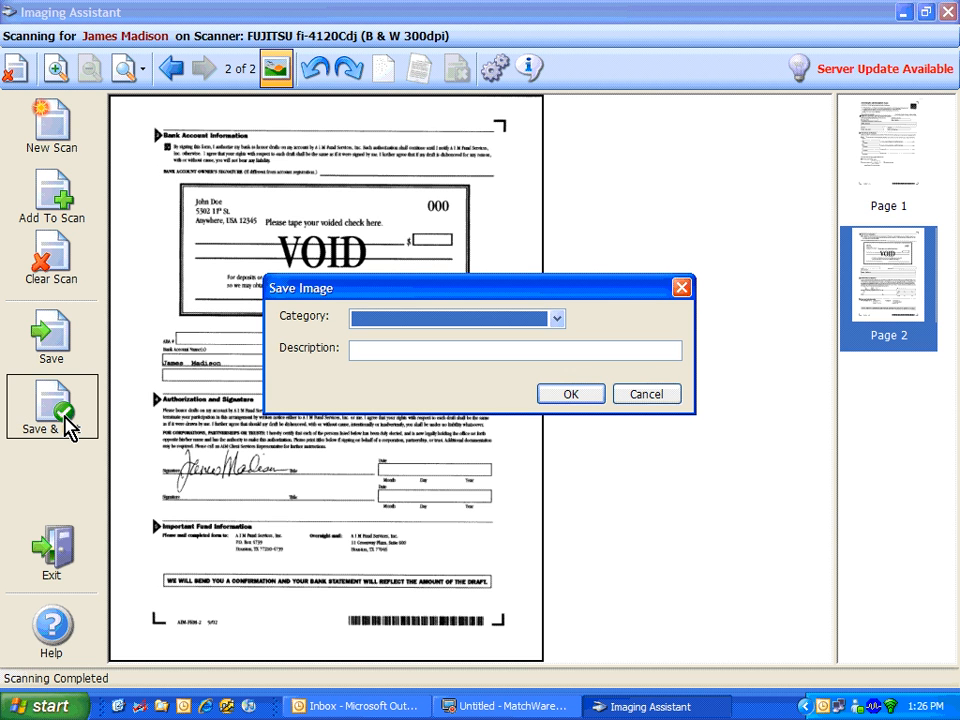
pyautogui.press('Down')
pyautogui.press('Down')
pyautogui.press('Up')
pyautogui.press('Tab')
pyautogui.write('Auto In')
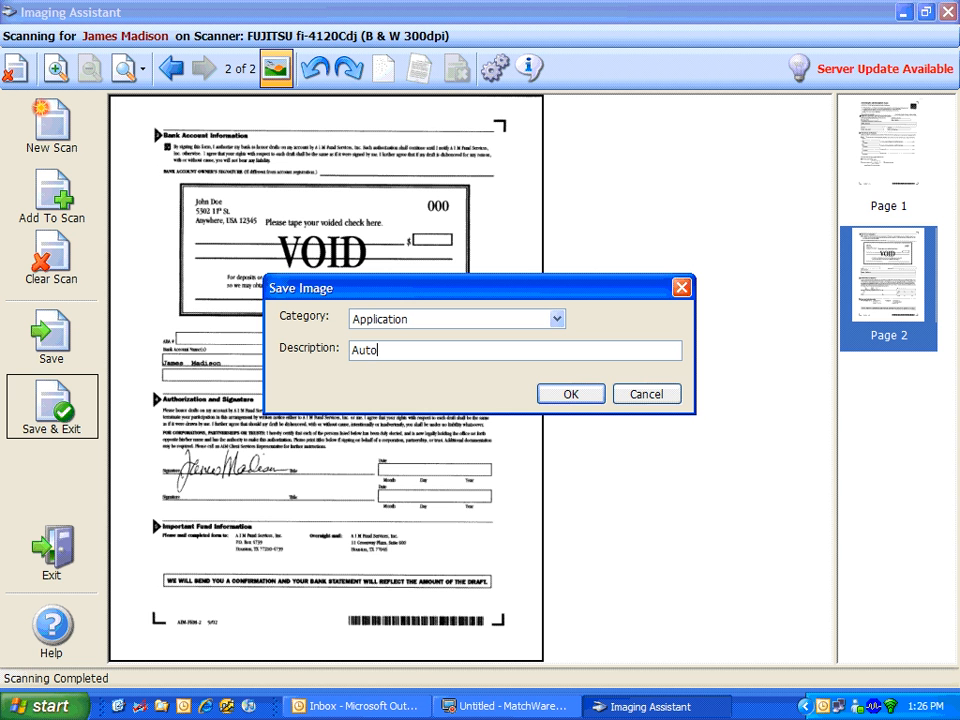
pyautogui.write('vest Form')
pyautogui.click(571, 393)
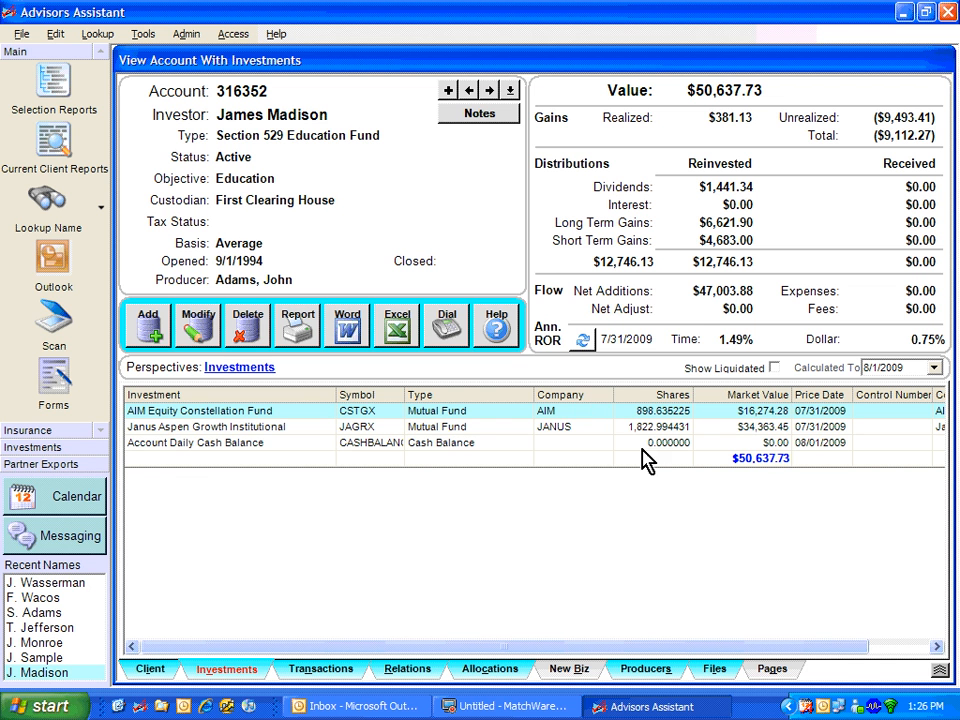
# Step: Open the archived Auto Invest Form from the account's files and view its second page
pyautogui.click(714, 670)
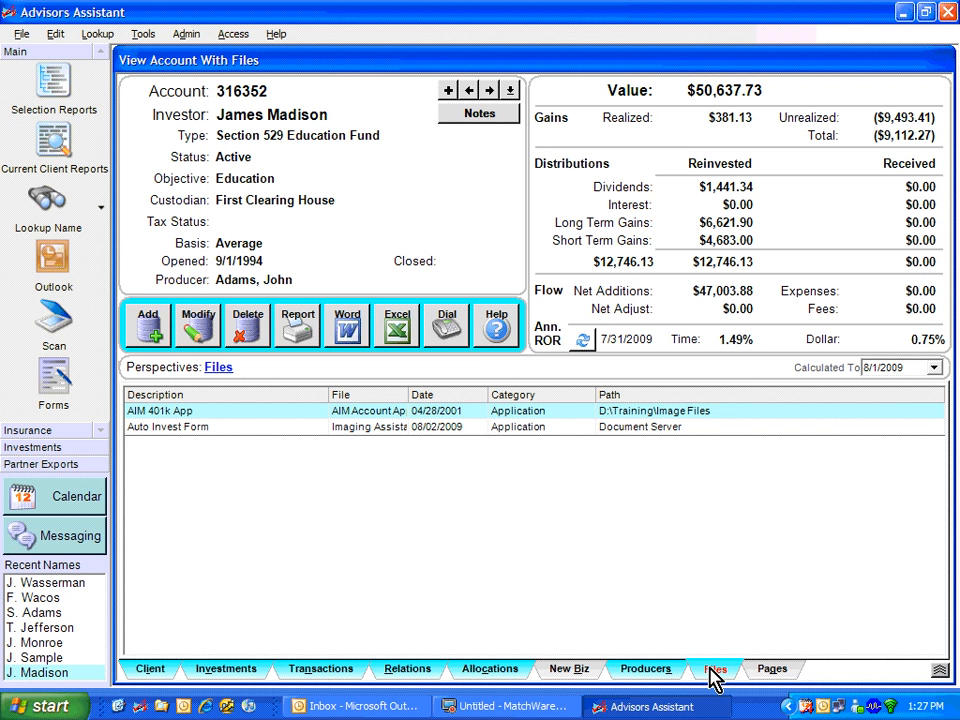
pyautogui.doubleClick(286, 432)
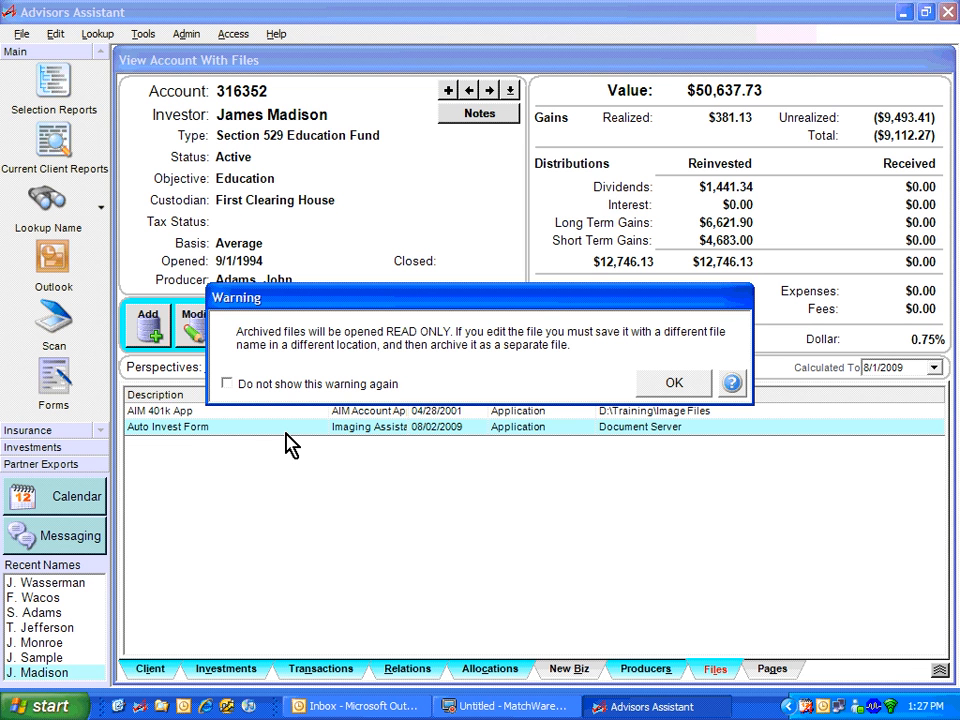
pyautogui.click(667, 381)
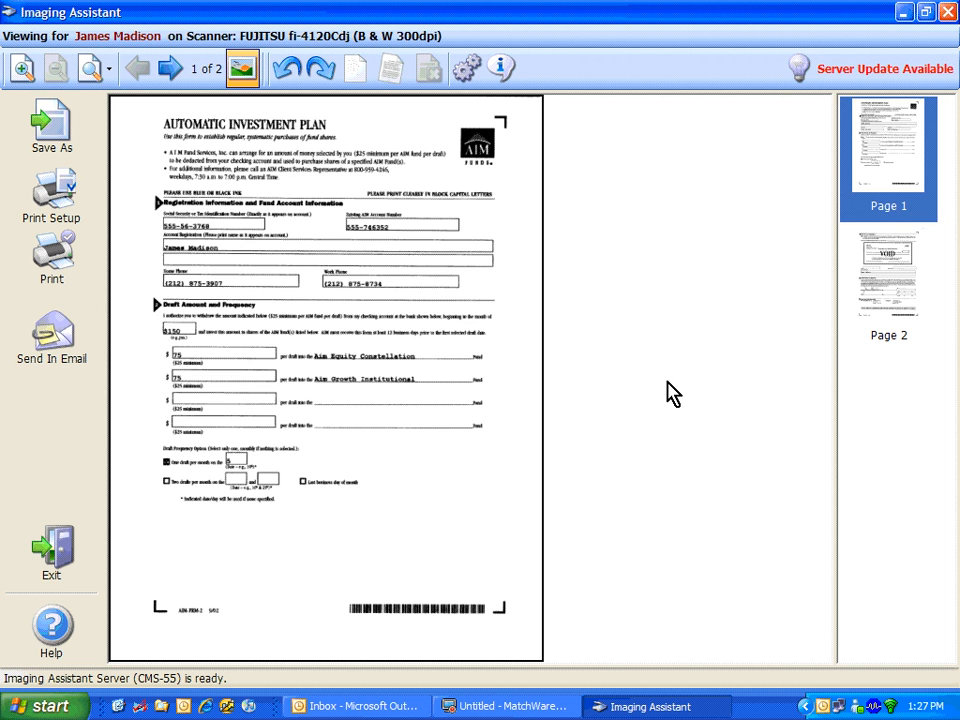
pyautogui.click(900, 272)
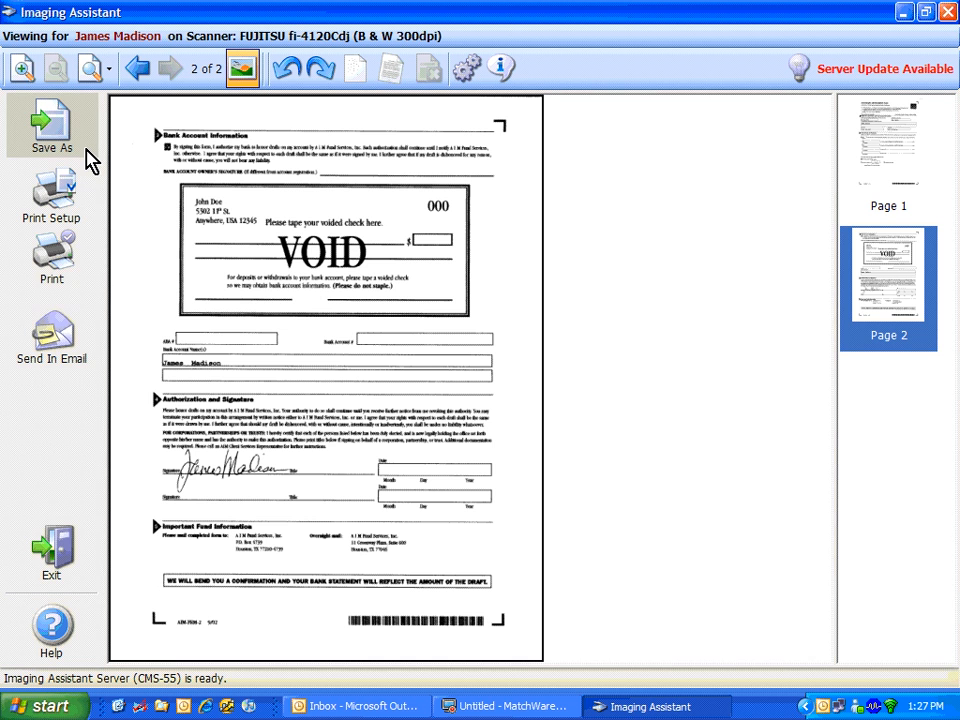
# Step: Prepare an email to the client with all pages of the document attached, and discard the message without saving
pyautogui.click(84, 343)
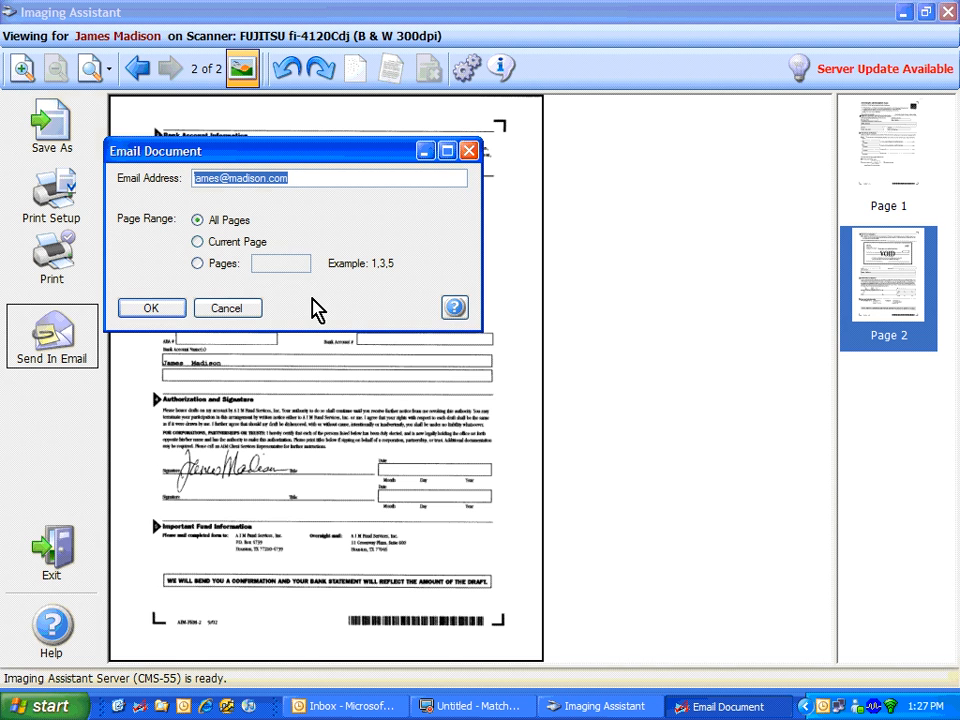
pyautogui.click(157, 315)
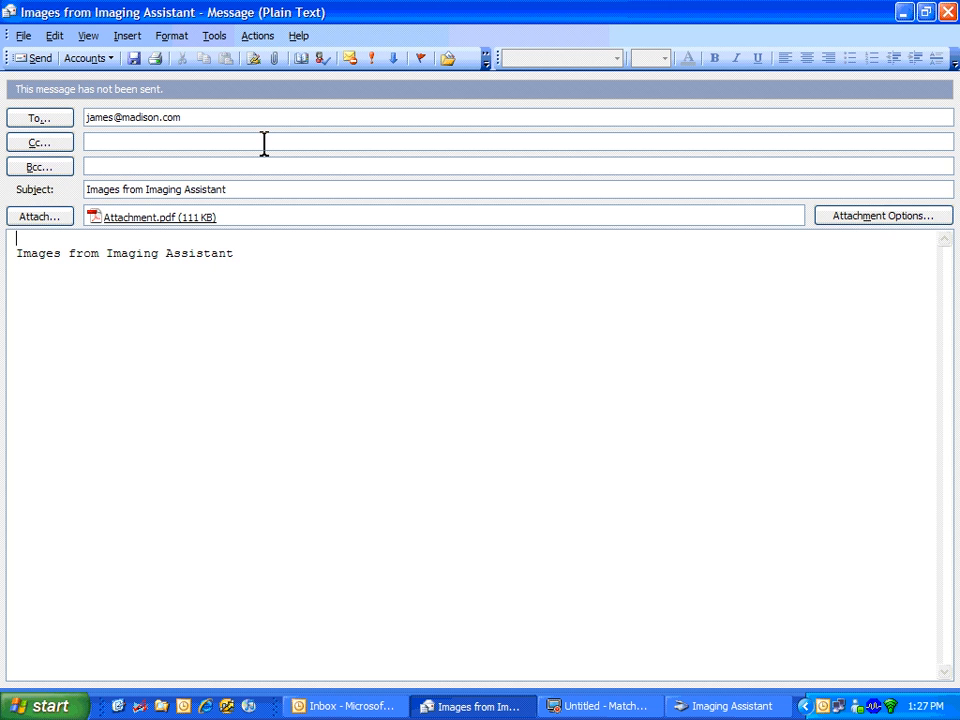
pyautogui.click(946, 13)
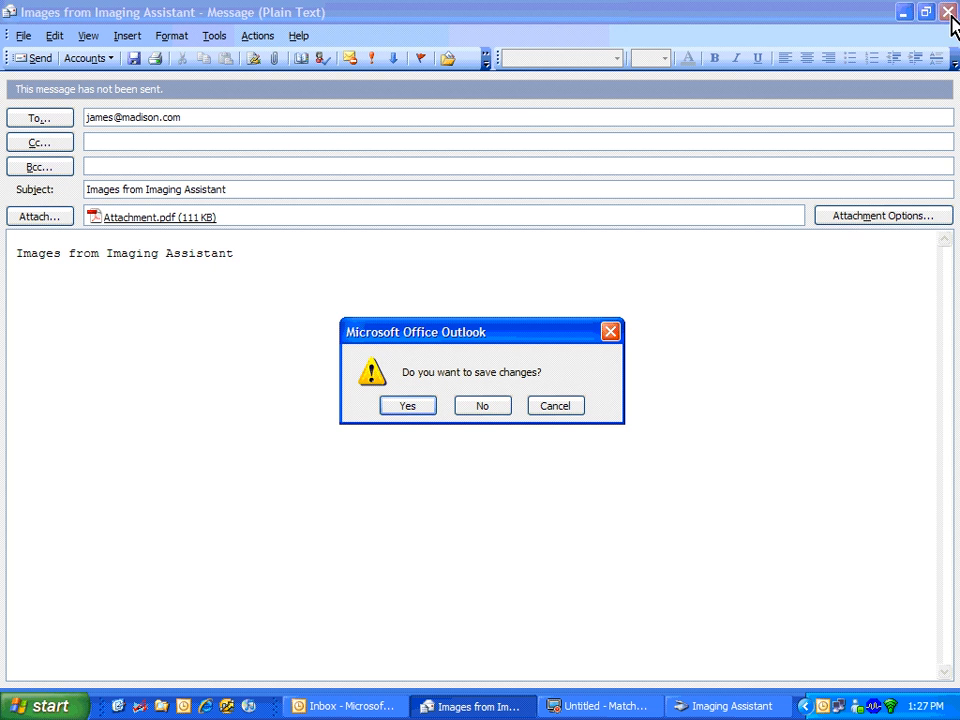
pyautogui.click(482, 406)
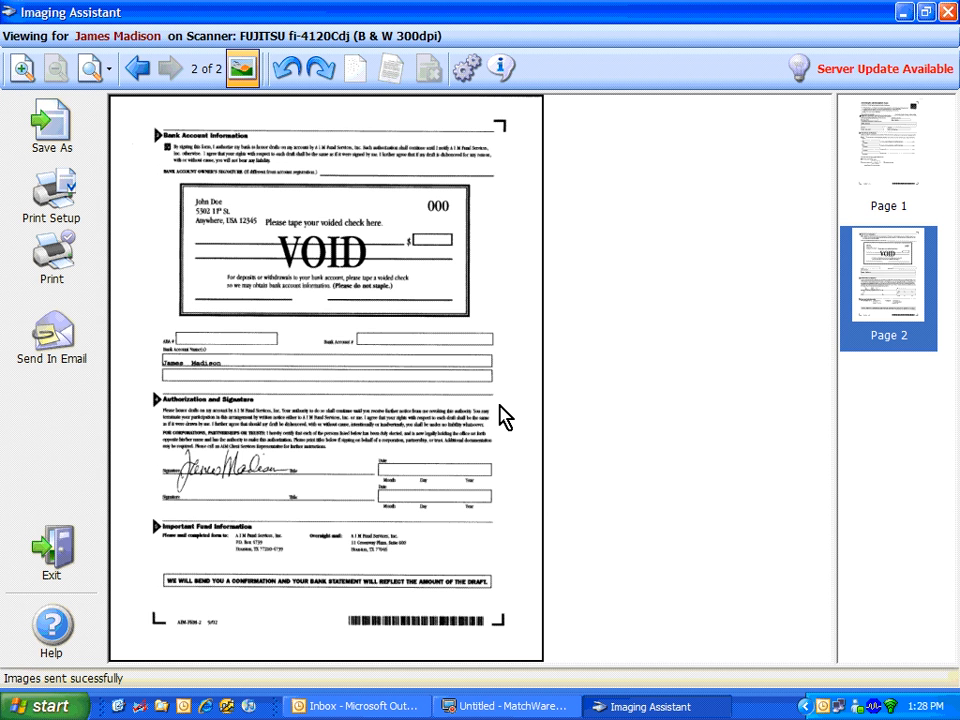
# Step: Close the document viewer and list the client's files from the All perspective, including those for accounts and policies
pyautogui.click(47, 551)
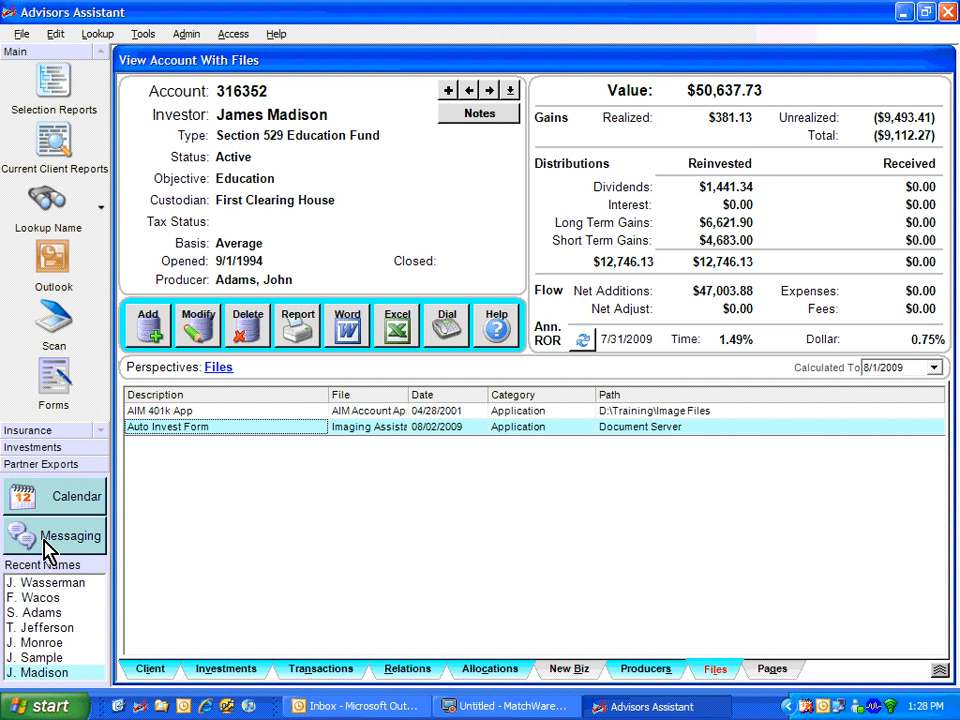
pyautogui.click(146, 670)
pyautogui.click(662, 674)
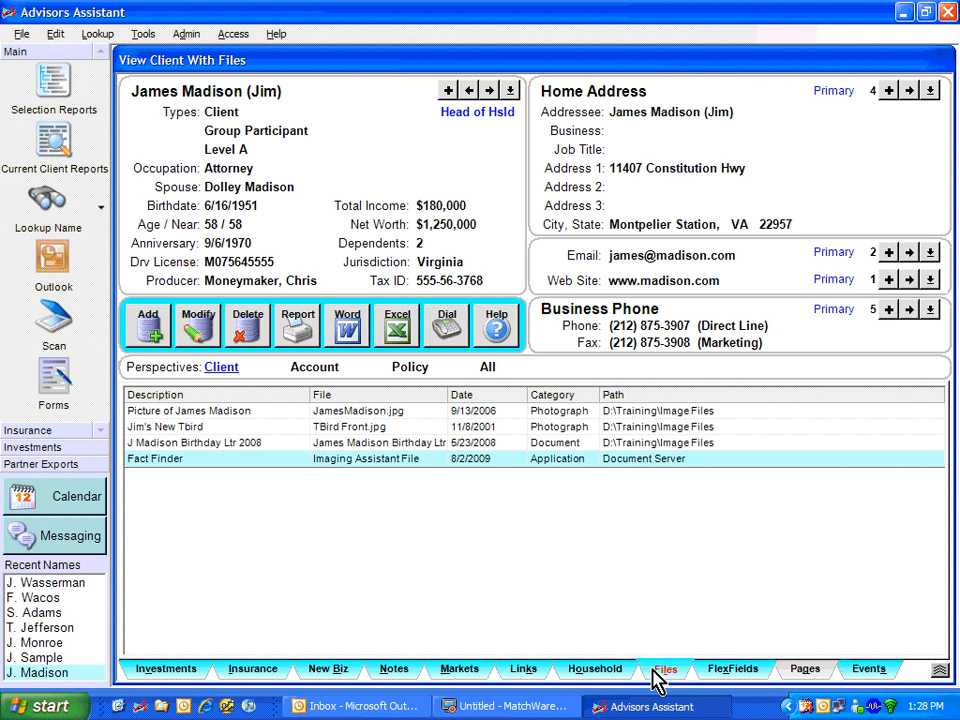
pyautogui.click(488, 368)
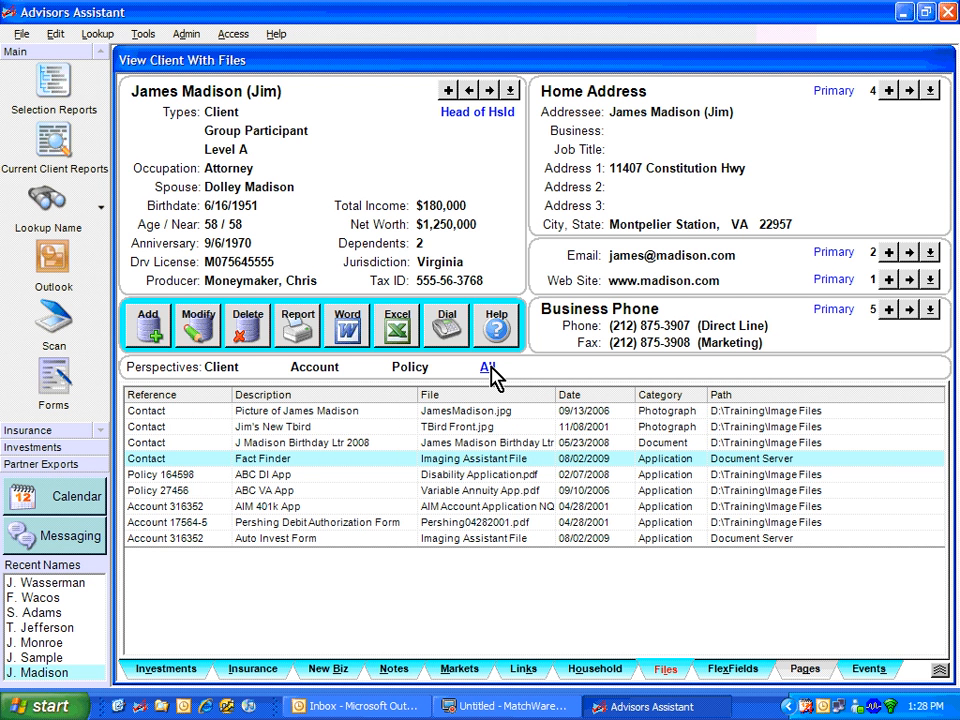